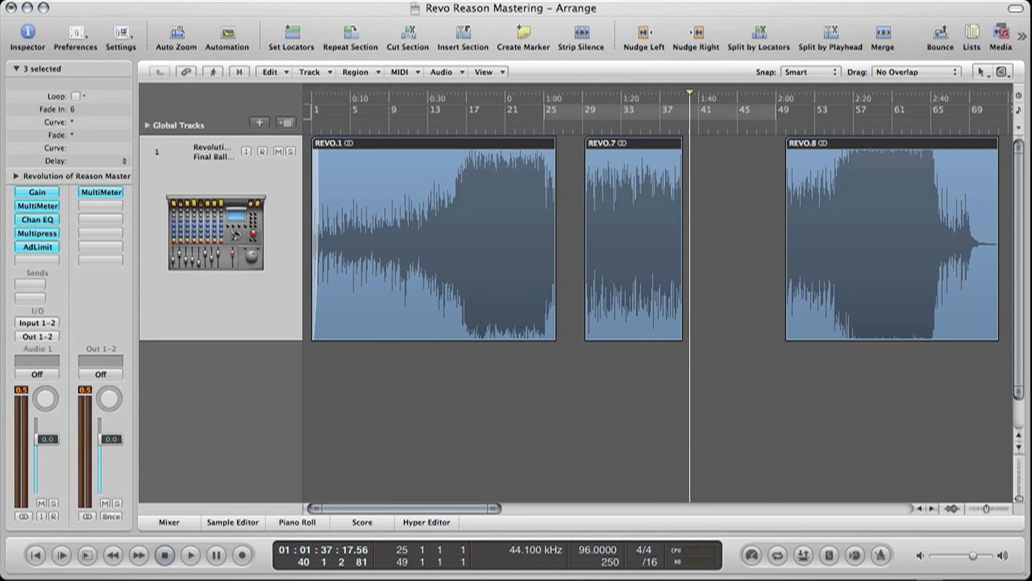
Set the fade-in of the three selected regions to 10 and its curve to -8.
{"action": "left_click_drag", "start_coordinate": [86, 105], "coordinate": [86, 120]}
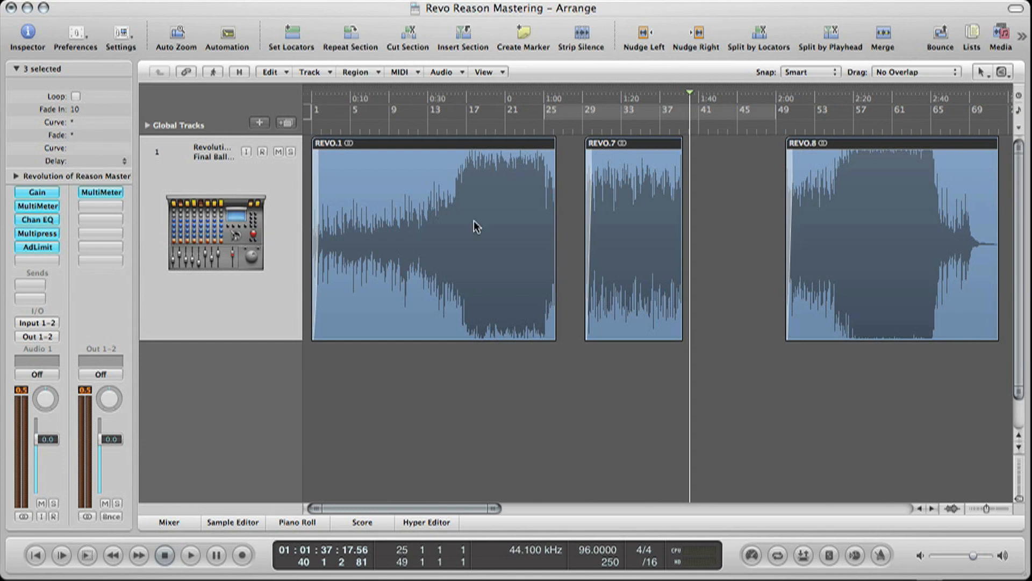
{"action": "scroll", "coordinate": [745, 233], "scroll_direction": "right", "scroll_amount": 5}
{"action": "scroll", "coordinate": [745, 232], "scroll_direction": "left", "scroll_amount": 5}
{"action": "left_click_drag", "start_coordinate": [87, 178], "coordinate": [110, 150]}
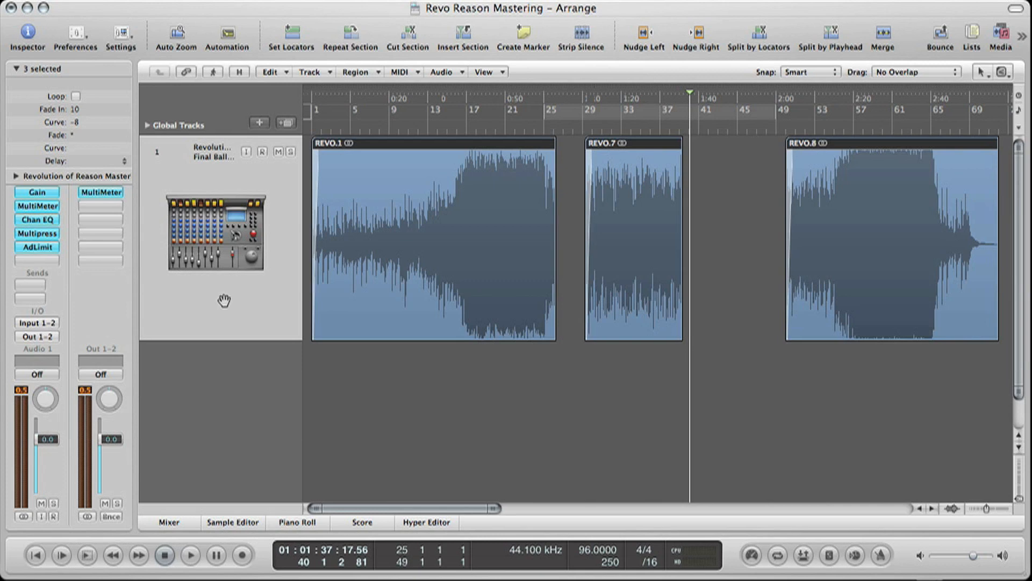
Lengthen the fade-in of the three selected regions to 146 and set its curve to 4.
{"action": "key", "text": "ctrl+Right"}
{"action": "key", "text": "ctrl+Right"}
{"action": "key", "text": "ctrl+Right"}
{"action": "key", "text": "ctrl+Right"}
{"action": "key", "text": "ctrl+Right"}
{"action": "key", "text": "ctrl+Right"}
{"action": "key", "text": "ctrl+Right"}
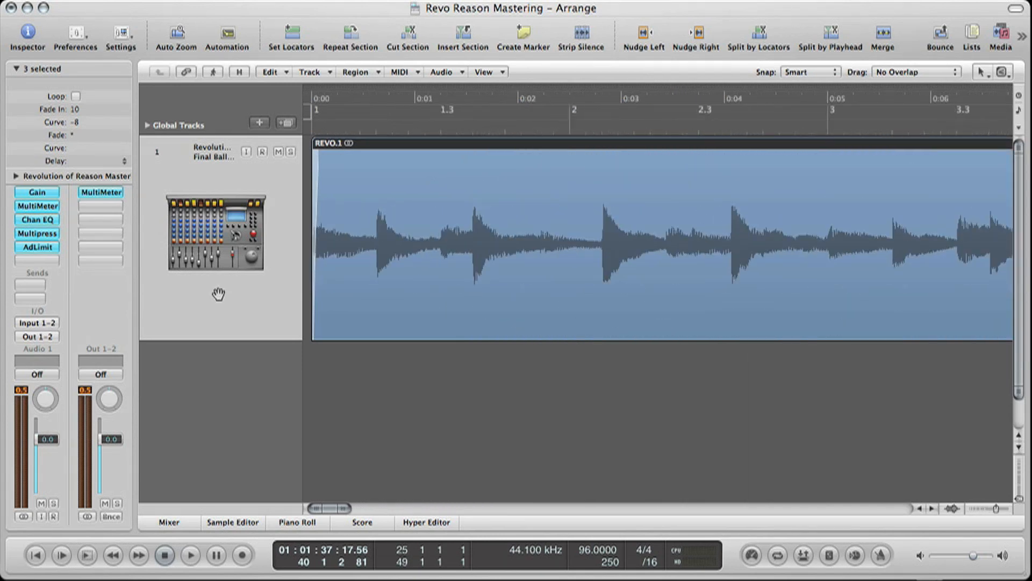
{"action": "left_click_drag", "start_coordinate": [82, 42], "coordinate": [83, 0]}
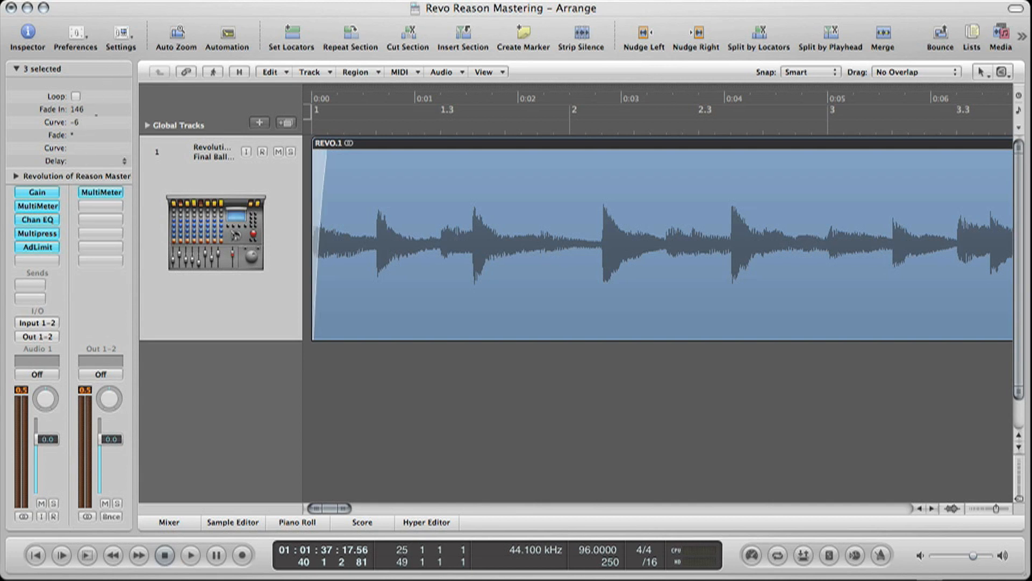
{"action": "left_click_drag", "start_coordinate": [96, 1], "coordinate": [110, 121]}
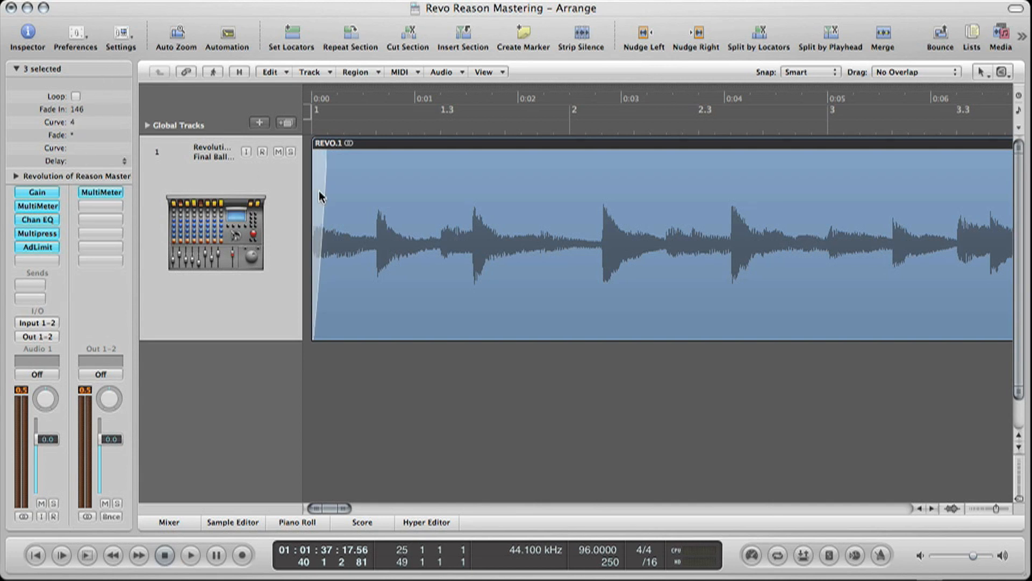
Try a fade-in of about 2390 at the start of REVO.1 with a reshaped curve, and undo it.
{"action": "left_click_drag", "start_coordinate": [309, 209], "coordinate": [558, 212]}
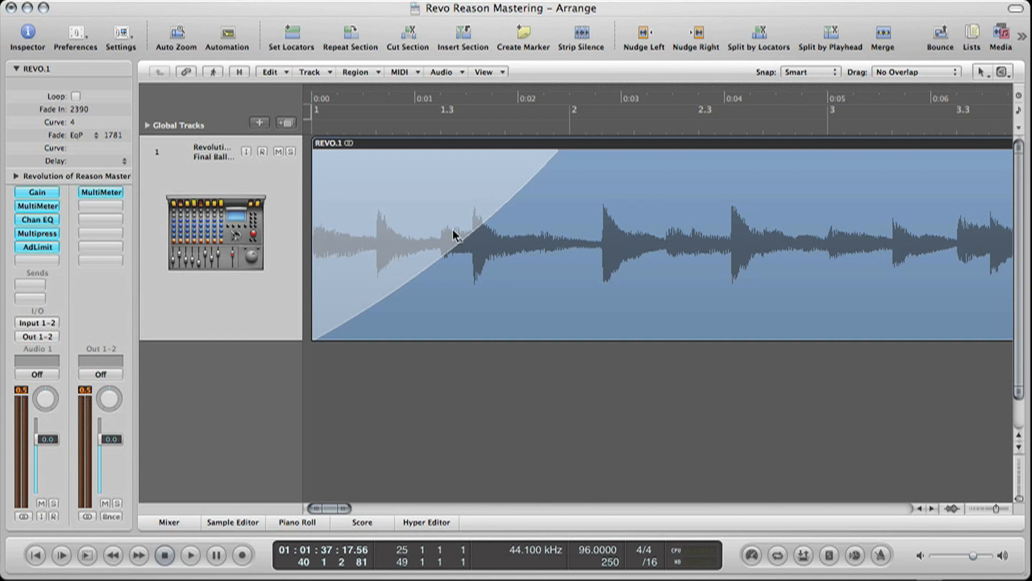
{"action": "left_click_drag", "start_coordinate": [453, 234], "coordinate": [461, 207]}
{"action": "left_click_drag", "start_coordinate": [369, 223], "coordinate": [510, 305]}
{"action": "key", "text": "super+z"}
{"action": "key", "text": "super+z"}
Draw a fade-in of about 1617 at the start of REVO.1 and set its fade-out curve to -99.
{"action": "left_click_drag", "start_coordinate": [78, 148], "coordinate": [77, 148]}
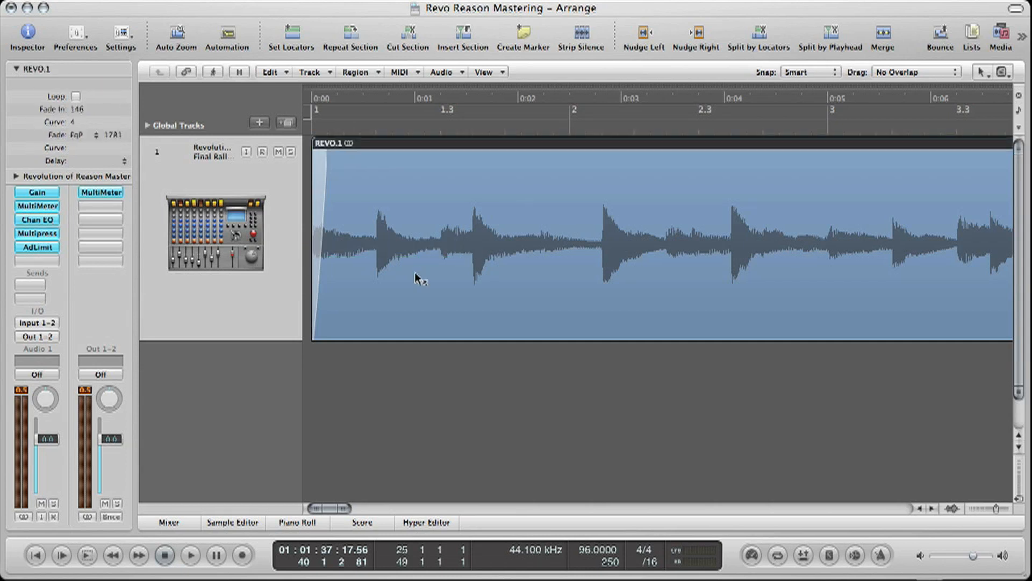
{"action": "left_click_drag", "start_coordinate": [316, 273], "coordinate": [479, 285]}
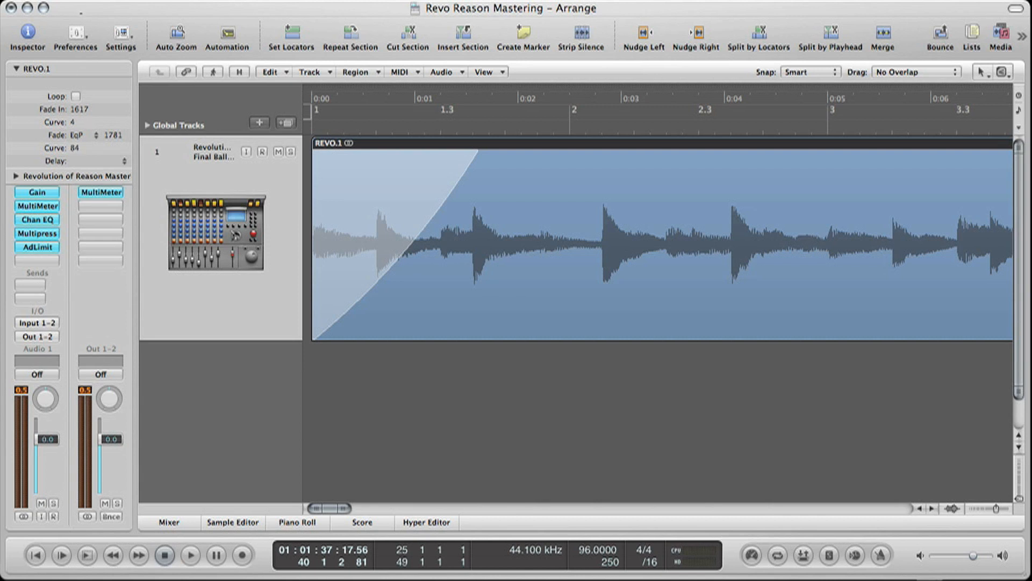
{"action": "left_click_drag", "start_coordinate": [97, 228], "coordinate": [95, 357]}
Look over the regions along the track, examining their fades and the gaps between them.
{"action": "key", "text": "ctrl+Left"}
{"action": "key", "text": "ctrl+Left"}
{"action": "key", "text": "ctrl+Left"}
{"action": "key", "text": "ctrl+Left"}
{"action": "key", "text": "ctrl+Left"}
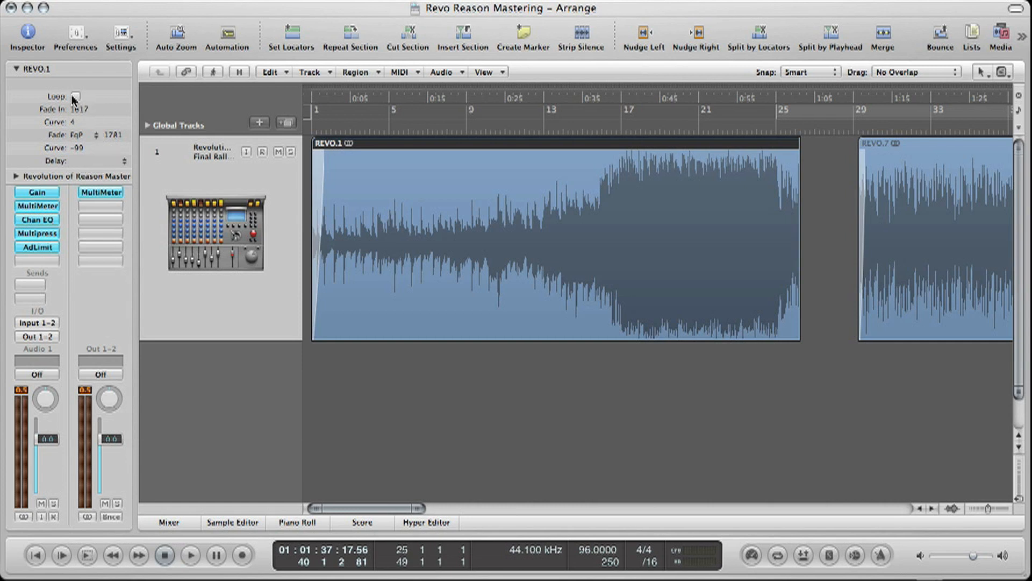
{"action": "scroll", "coordinate": [549, 343], "scroll_direction": "right", "scroll_amount": 20}
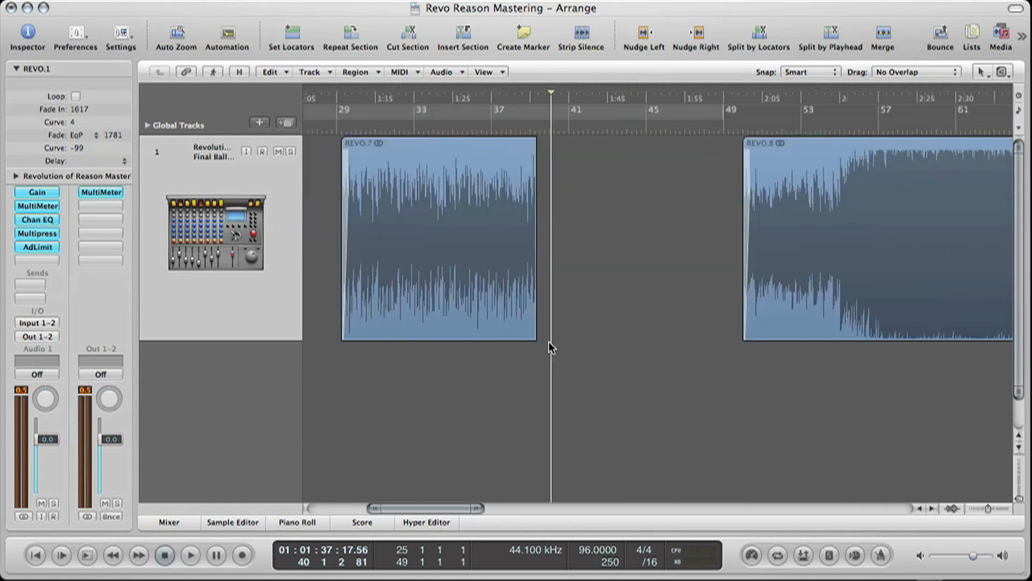
{"action": "scroll", "coordinate": [550, 343], "scroll_direction": "left", "scroll_amount": 20}
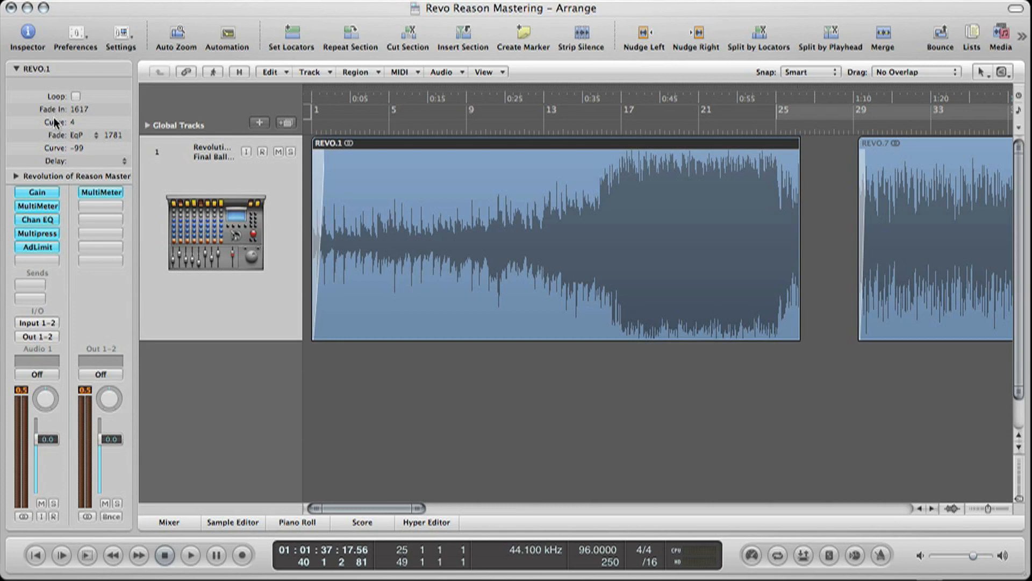
{"action": "scroll", "coordinate": [475, 414], "scroll_direction": "right", "scroll_amount": 6}
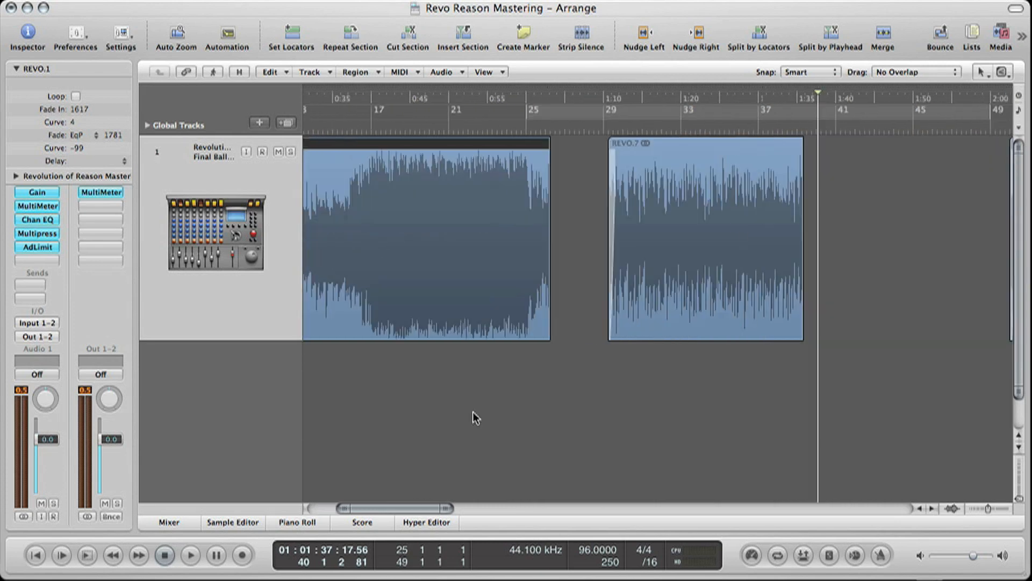
{"action": "scroll", "coordinate": [474, 417], "scroll_direction": "left", "scroll_amount": 6}
{"action": "scroll", "coordinate": [554, 377], "scroll_direction": "right", "scroll_amount": 4}
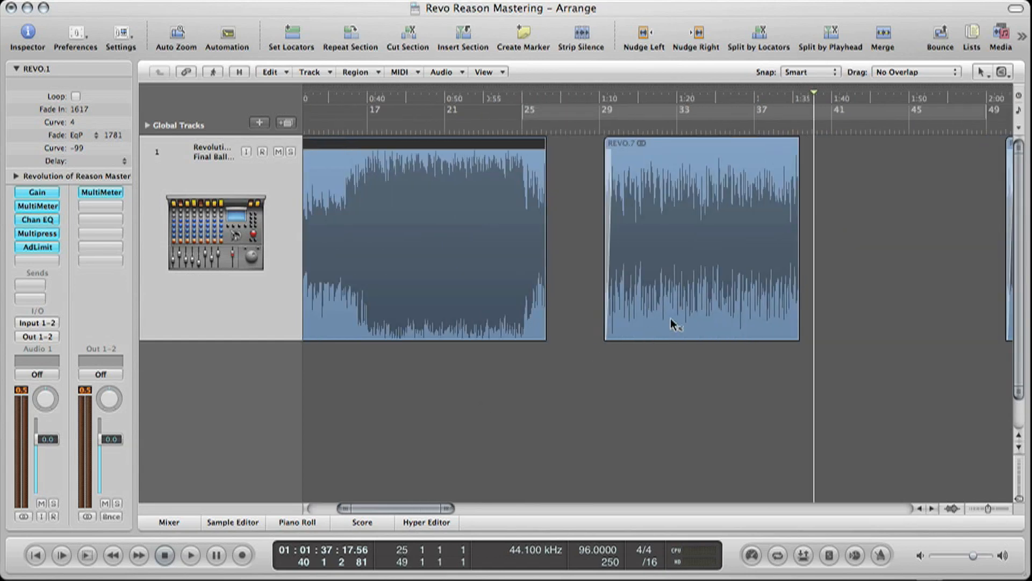
{"action": "key", "text": "ctrl+Right"}
{"action": "scroll", "coordinate": [677, 324], "scroll_direction": "right", "scroll_amount": 5}
Undo the earlier region edits back to REVO.1 and REVO.6 sitting edge to edge without a crossfade.
{"action": "left_click", "coordinate": [681, 348]}
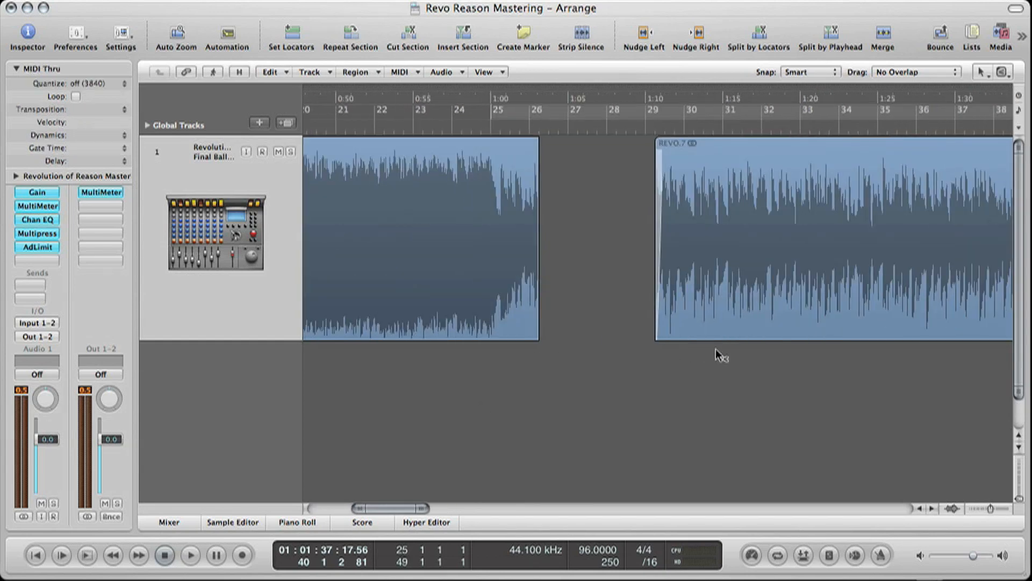
{"action": "key", "text": "ctrl+a"}
{"action": "key", "text": "ctrl+Left"}
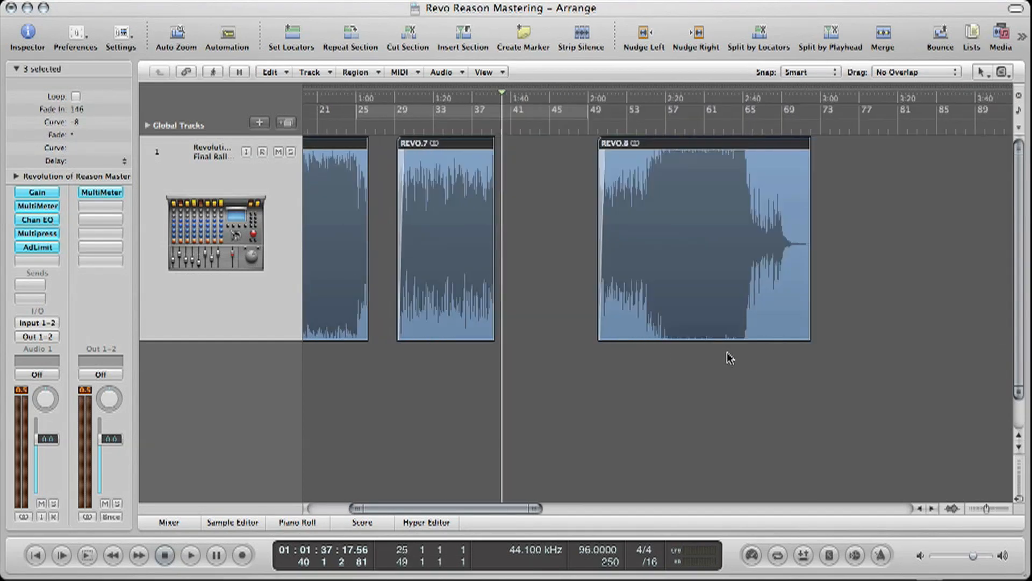
{"action": "scroll", "coordinate": [730, 358], "scroll_direction": "left", "scroll_amount": 5}
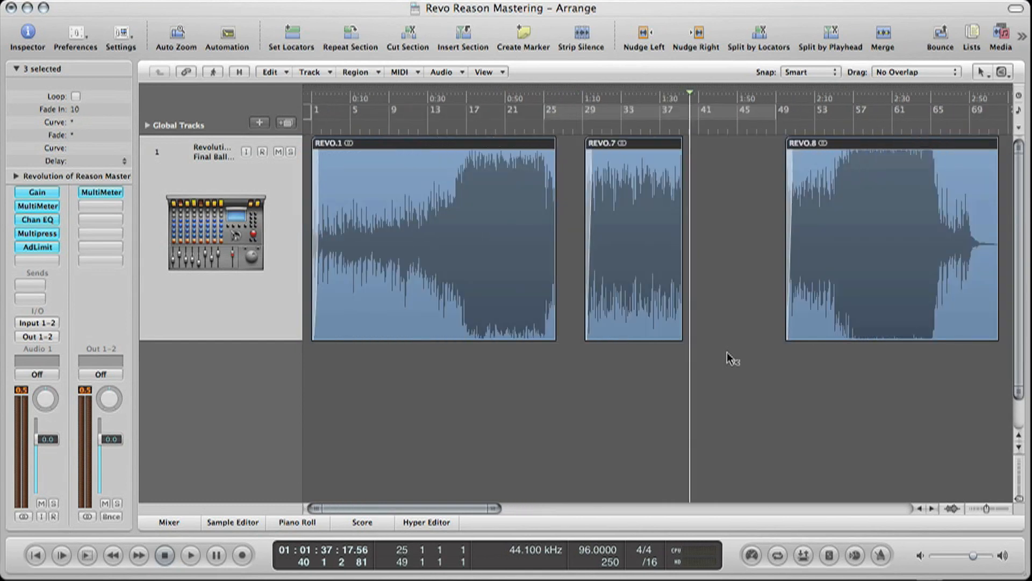
{"action": "key", "text": "super+z"}
{"action": "key", "text": "super+z"}
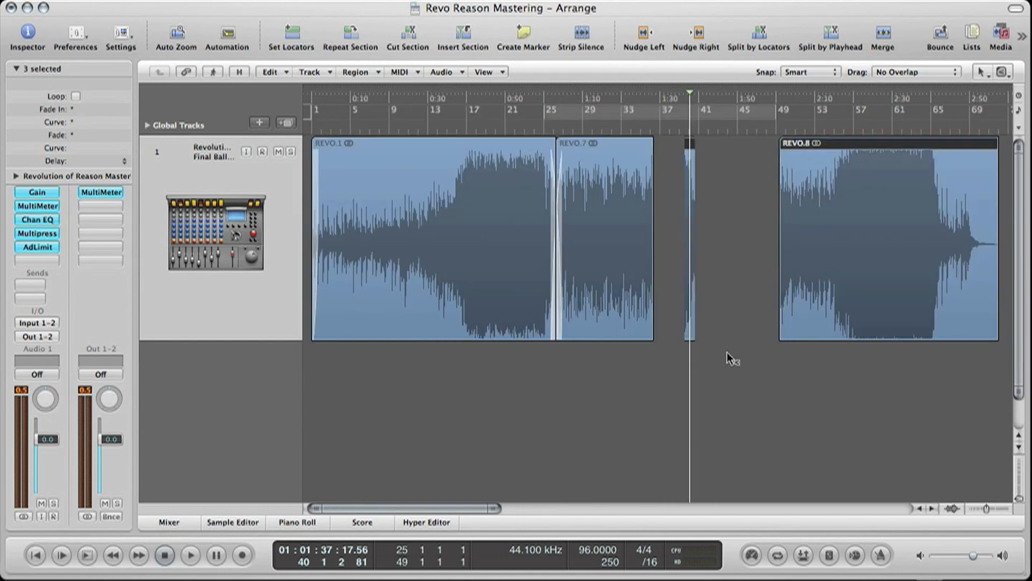
{"action": "key", "text": "Right"}
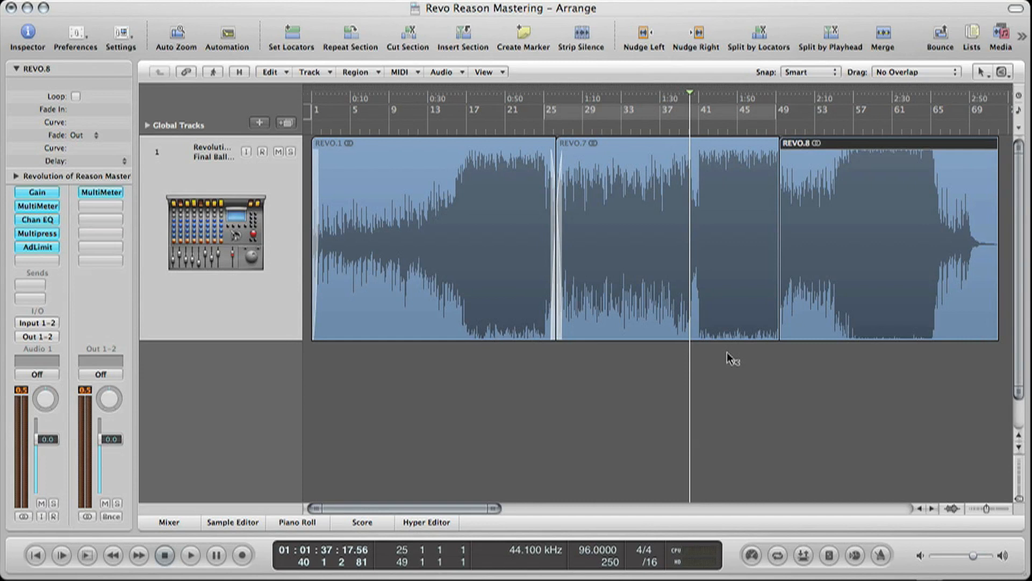
{"action": "key", "text": "super+z"}
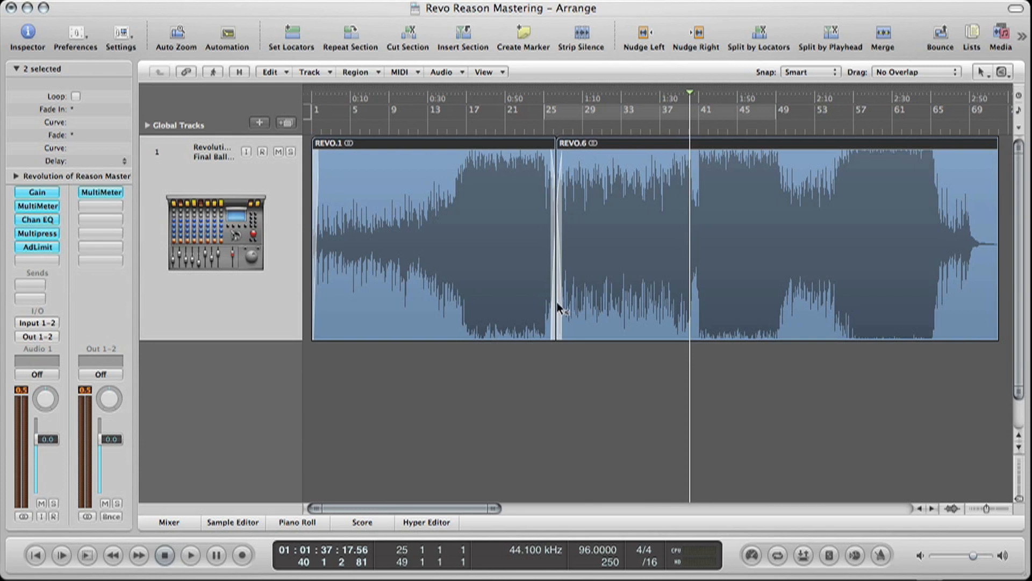
{"action": "key", "text": "super+z"}
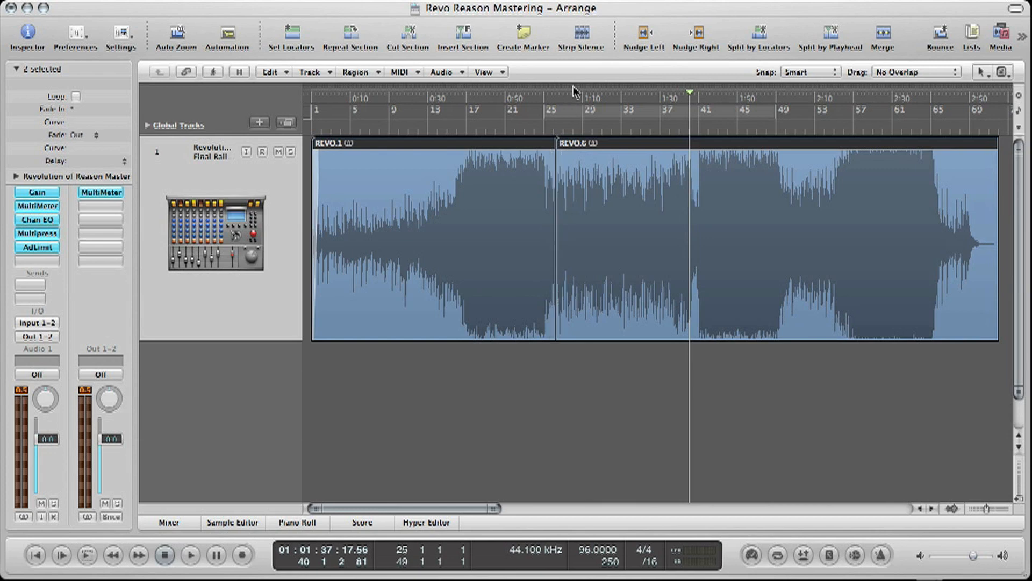
Try moving REVO.1 and REVO.6 together to a later position, and undo the move.
{"action": "left_click", "coordinate": [551, 126]}
{"action": "key", "text": "ctrl+Right"}
{"action": "key", "text": "ctrl+Right"}
{"action": "key", "text": "ctrl+Right"}
{"action": "key", "text": "ctrl+Right"}
{"action": "key", "text": "ctrl+Right"}
{"action": "key", "text": "ctrl+Right"}
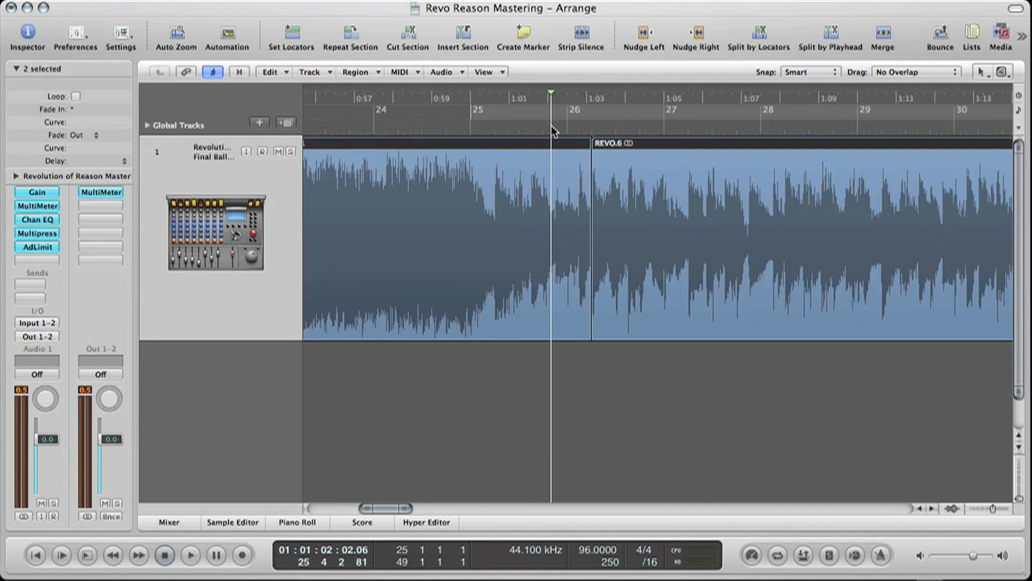
{"action": "left_click_drag", "start_coordinate": [763, 314], "coordinate": [836, 299]}
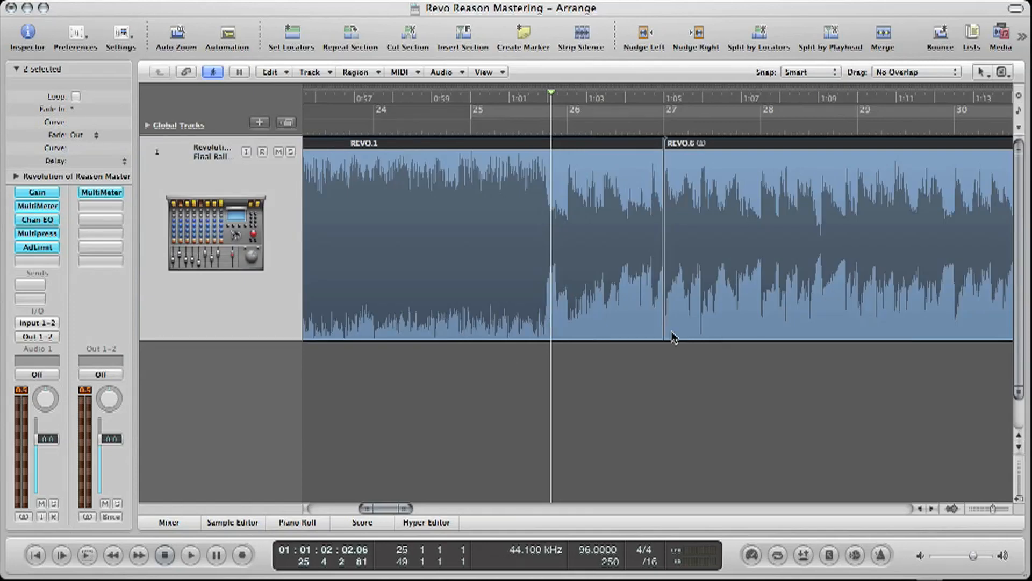
{"action": "key", "text": "ctrl+z"}
Move only REVO.6 to about bar 26.3, leaving a small gap after REVO.1.
{"action": "left_click", "coordinate": [735, 329]}
{"action": "left_click_drag", "start_coordinate": [661, 272], "coordinate": [701, 267]}
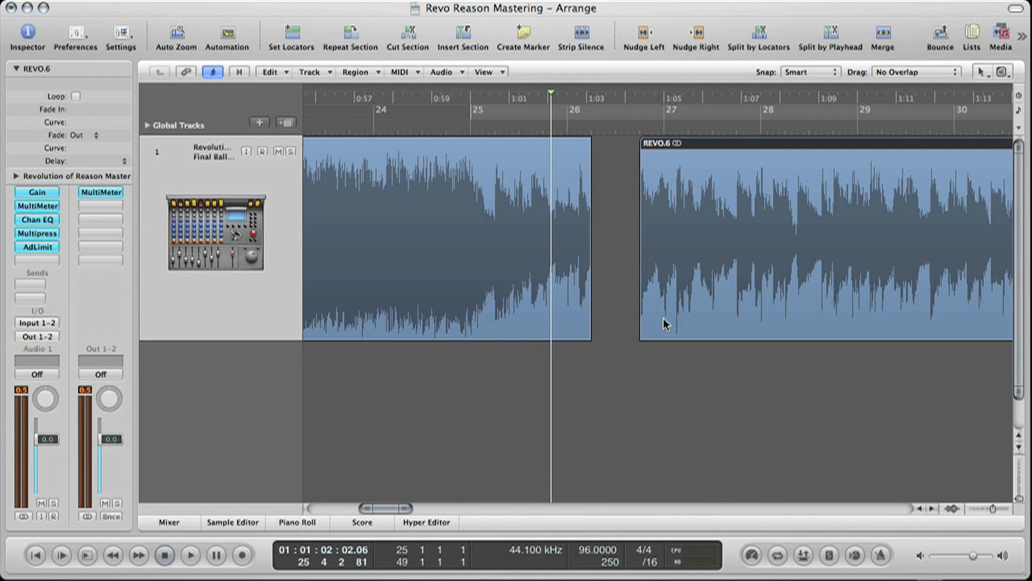
{"action": "left_click_drag", "start_coordinate": [680, 311], "coordinate": [619, 322]}
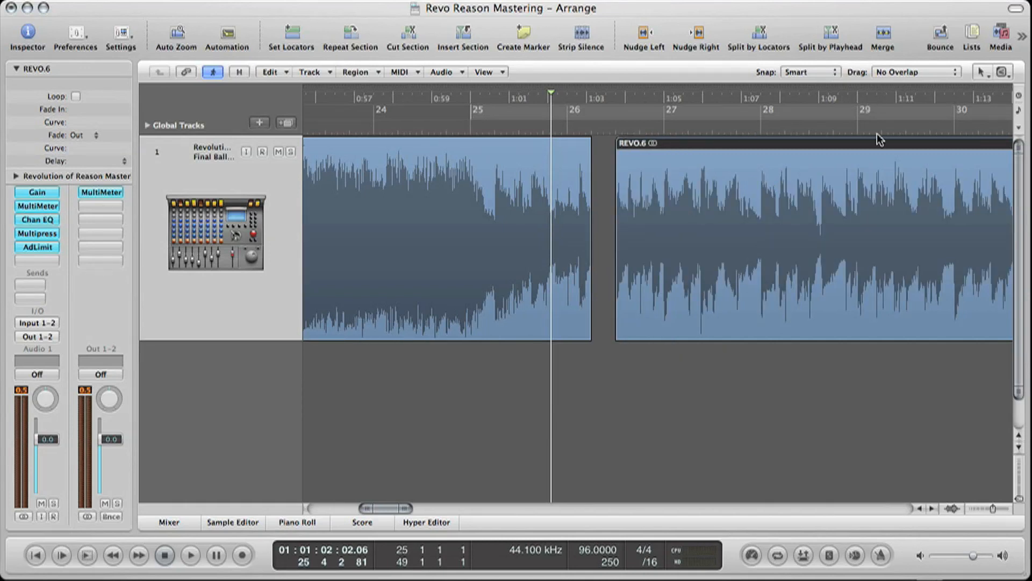
Set the Drag mode to X-Fade and move REVO.6 back to 25 3 1 1, overlapping the end of REVO.1.
{"action": "left_click", "coordinate": [890, 72]}
{"action": "left_click", "coordinate": [890, 86]}
{"action": "left_click_drag", "start_coordinate": [710, 271], "coordinate": [614, 269]}
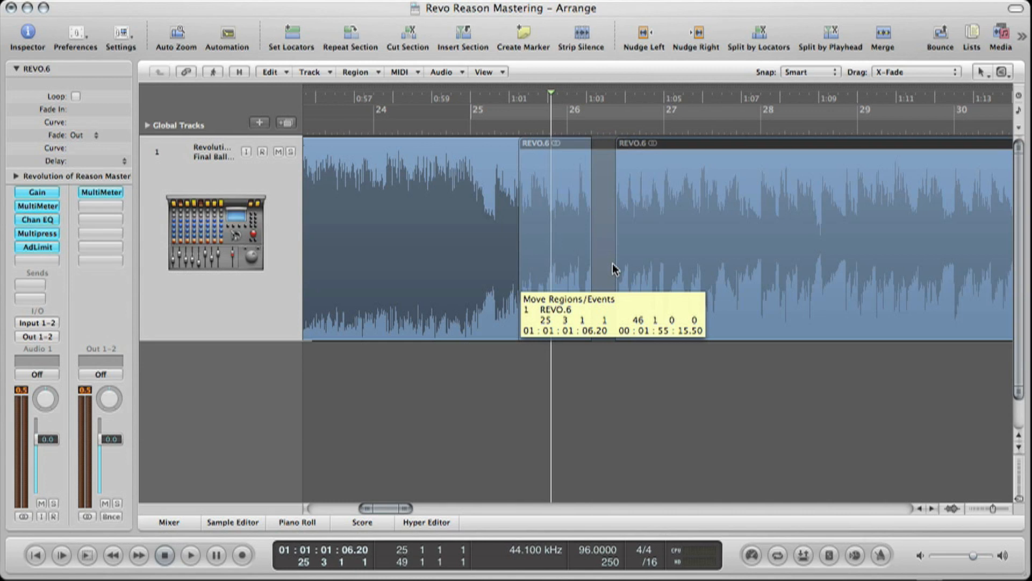
{"action": "left_click_drag", "start_coordinate": [614, 269], "coordinate": [613, 269]}
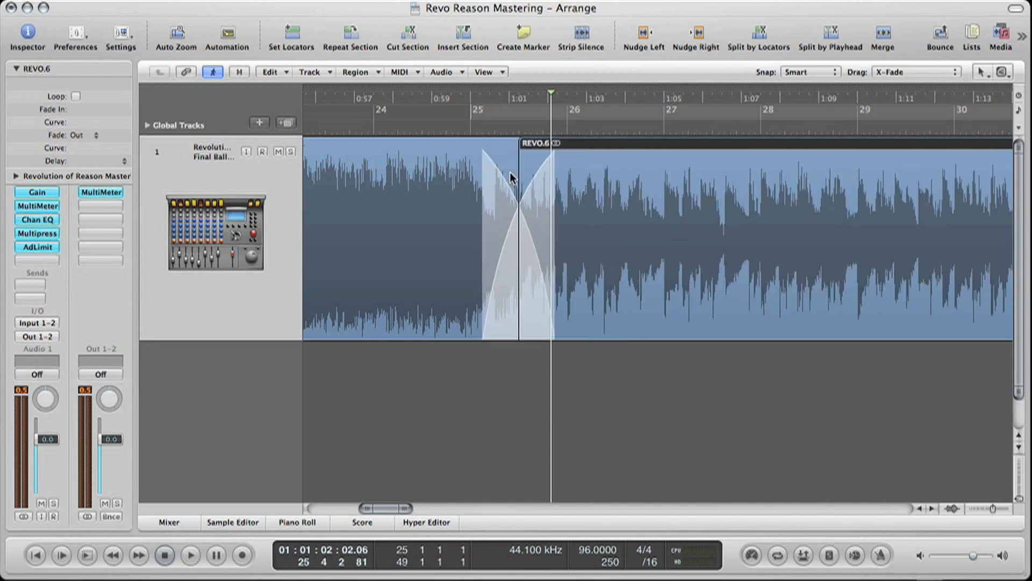
Place the playhead just before bar 25.3 and examine the crossfade between REVO.1 and REVO.6 up close and in context.
{"action": "left_click", "coordinate": [519, 132]}
{"action": "key", "text": "ctrl+Right"}
{"action": "key", "text": "ctrl+Right"}
{"action": "key", "text": "ctrl+Right"}
{"action": "key", "text": "ctrl+Right"}
{"action": "key", "text": "ctrl+Right"}
{"action": "key", "text": "ctrl+Right"}
{"action": "key", "text": "ctrl+Left"}
{"action": "key", "text": "ctrl+Left"}
{"action": "key", "text": "ctrl+Left"}
{"action": "key", "text": "ctrl+Left"}
{"action": "key", "text": "ctrl+Left"}
{"action": "key", "text": "ctrl+Left"}
{"action": "key", "text": "ctrl+Left"}
{"action": "key", "text": "ctrl+Right"}
{"action": "key", "text": "ctrl+Right"}
{"action": "key", "text": "ctrl+Right"}
{"action": "key", "text": "ctrl+Right"}
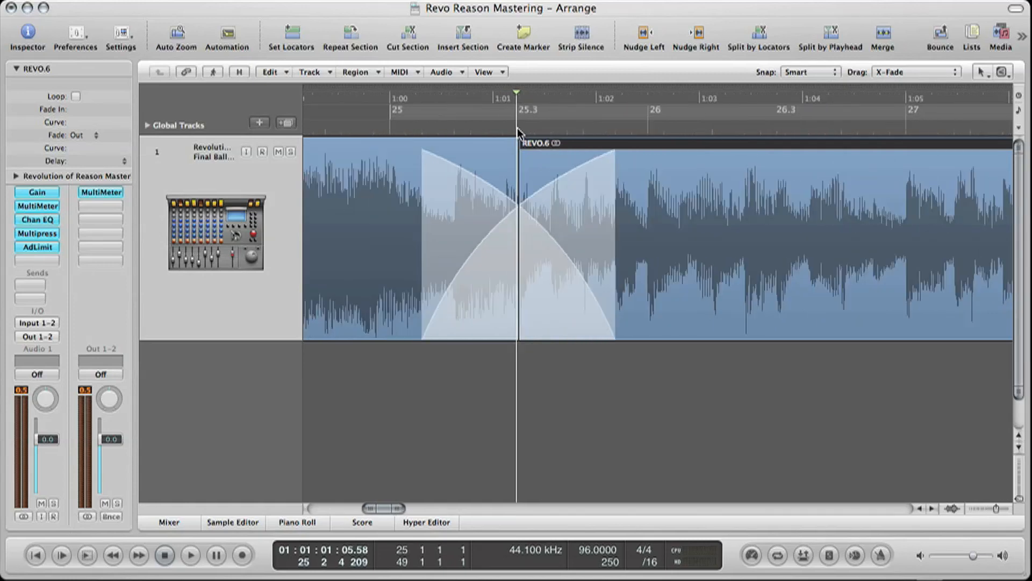
{"action": "key", "text": "ctrl+Left"}
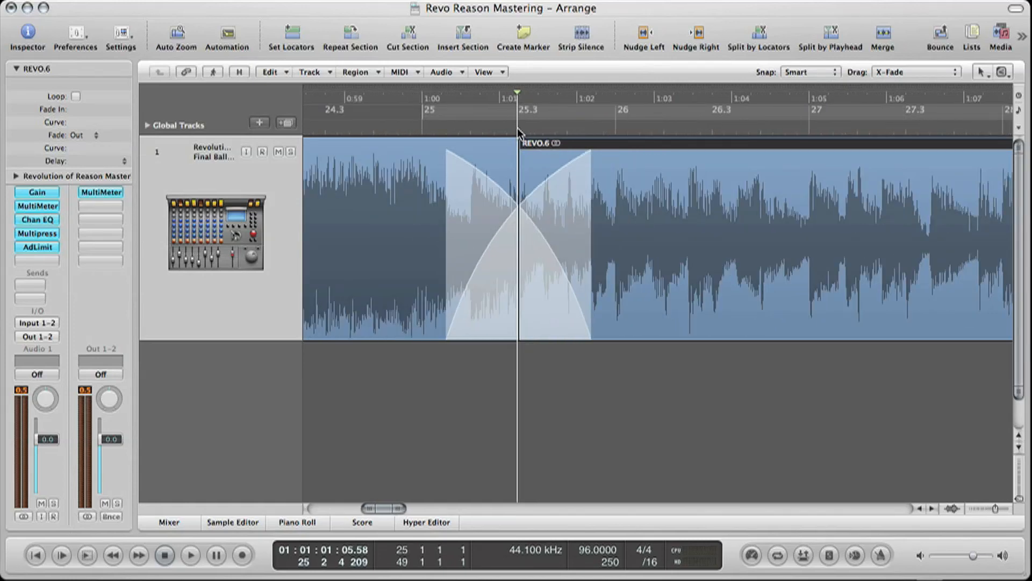
{"action": "key", "text": "ctrl+Left"}
{"action": "key", "text": "ctrl+Left"}
{"action": "key", "text": "ctrl+Left"}
{"action": "key", "text": "ctrl+Left"}
{"action": "key", "text": "ctrl+Left"}
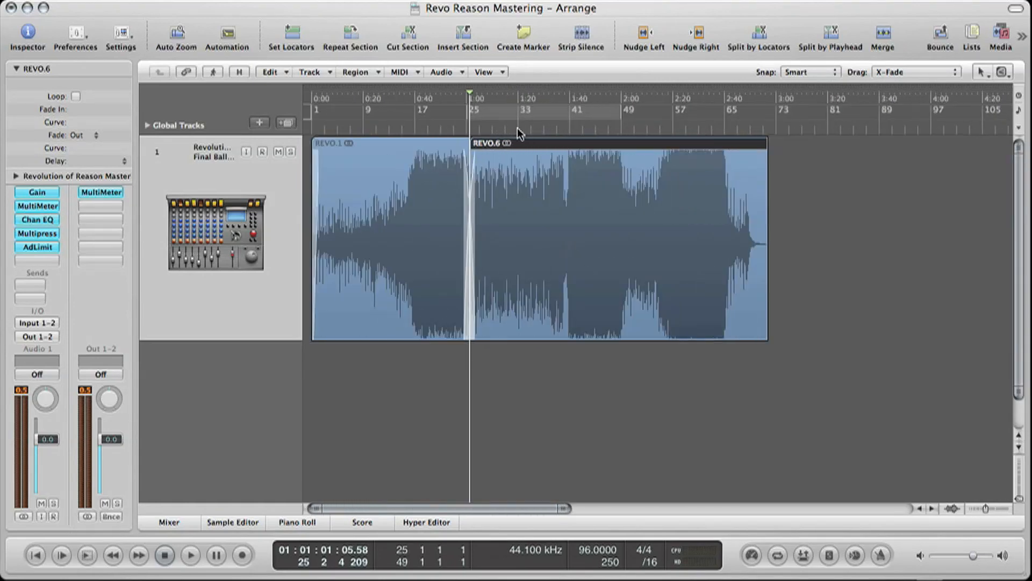
{"action": "key", "text": "ctrl+Right"}
{"action": "key", "text": "ctrl+Left"}
{"action": "key", "text": "ctrl+Left"}
{"action": "key", "text": "ctrl+Right"}
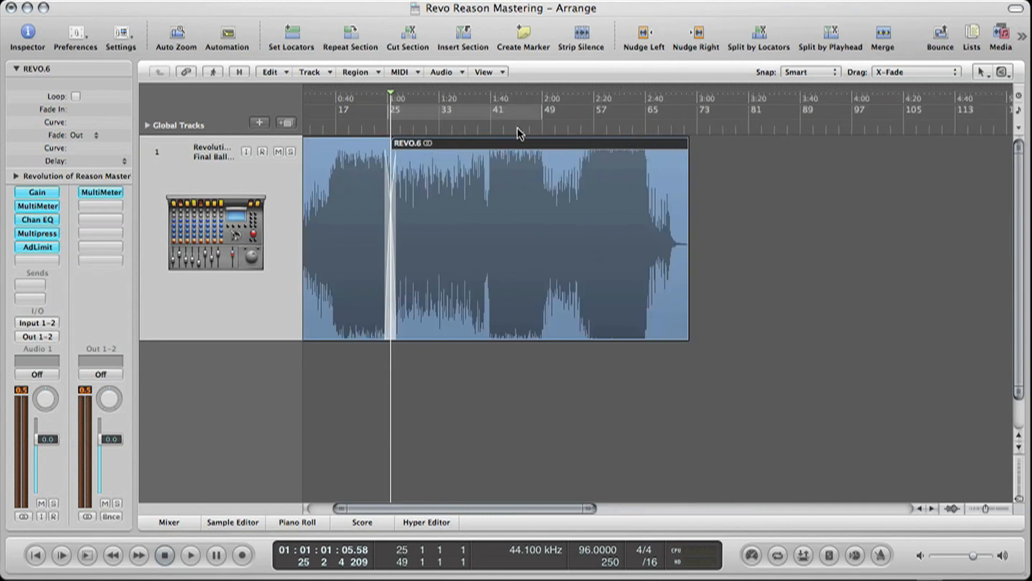
{"action": "key", "text": "ctrl+Right"}
{"action": "key", "text": "ctrl+Right"}
{"action": "key", "text": "ctrl+Right"}
{"action": "key", "text": "ctrl+Right"}
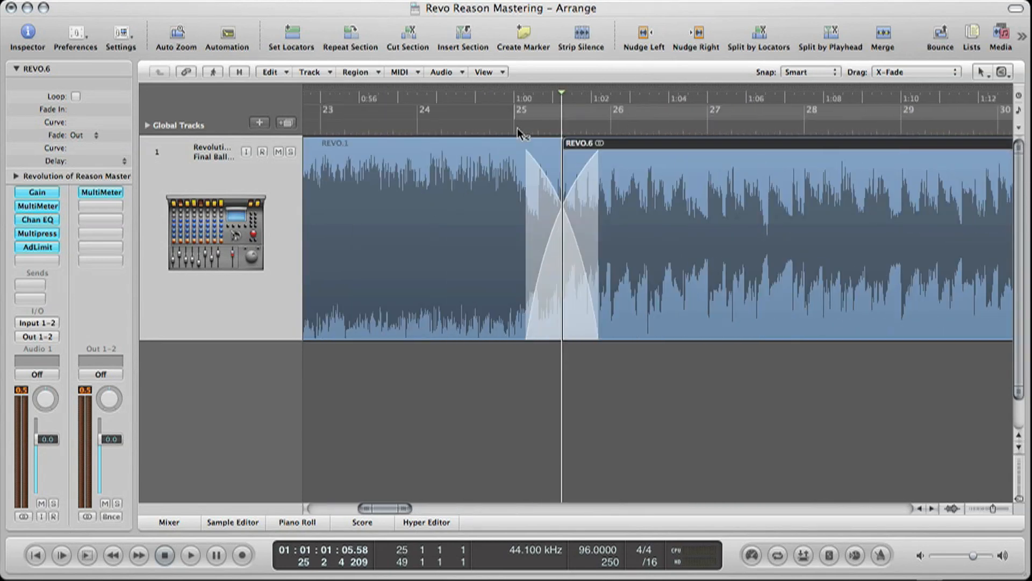
{"action": "key", "text": "ctrl+Right"}
{"action": "key", "text": "ctrl+Right"}
{"action": "key", "text": "ctrl+Right"}
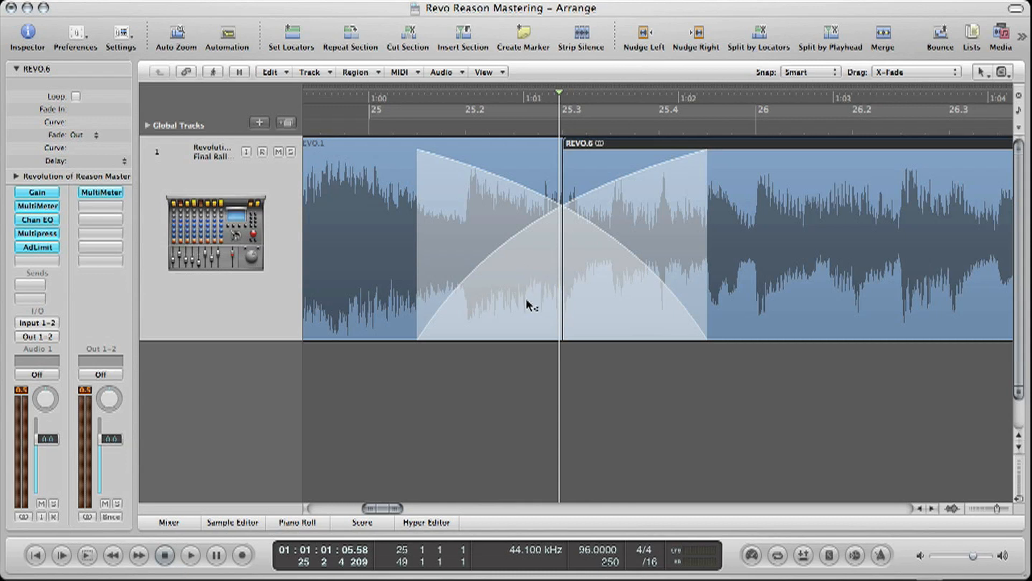
Redraw the crossfade between REVO.1 and REVO.6 as a shorter one around bar 25.3.
{"action": "left_click_drag", "start_coordinate": [516, 305], "coordinate": [660, 304]}
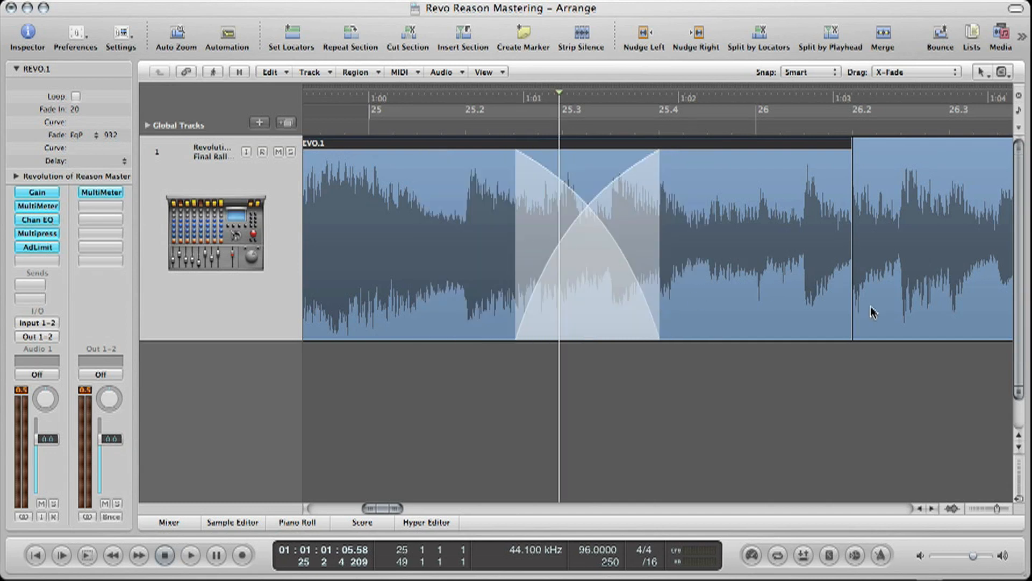
{"action": "left_click", "coordinate": [794, 309]}
{"action": "left_click", "coordinate": [505, 310]}
{"action": "left_click", "coordinate": [800, 317]}
{"action": "left_click", "coordinate": [511, 306]}
{"action": "left_click", "coordinate": [918, 301]}
{"action": "left_click_drag", "start_coordinate": [604, 317], "coordinate": [530, 314]}
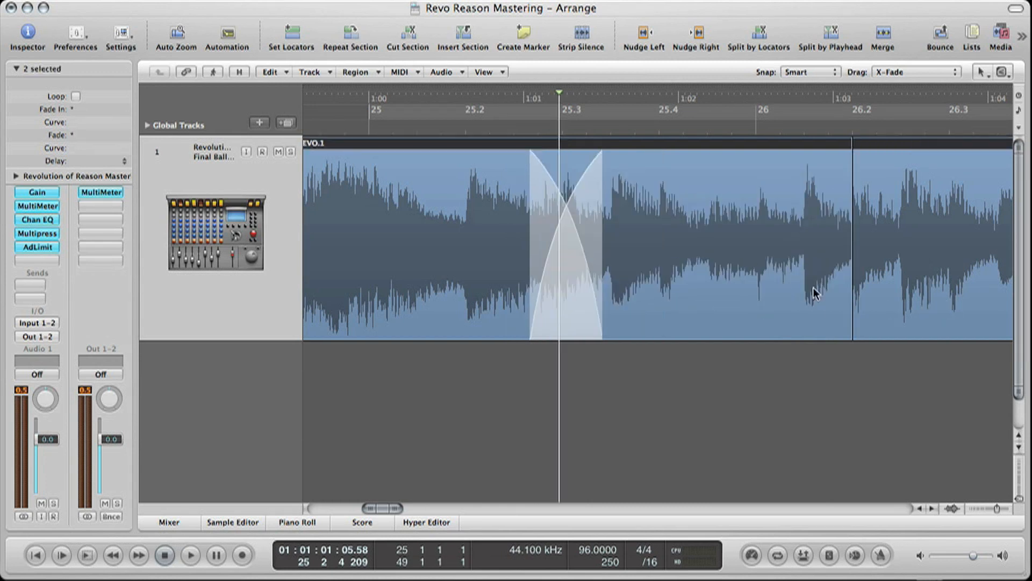
{"action": "key", "text": "super+z"}
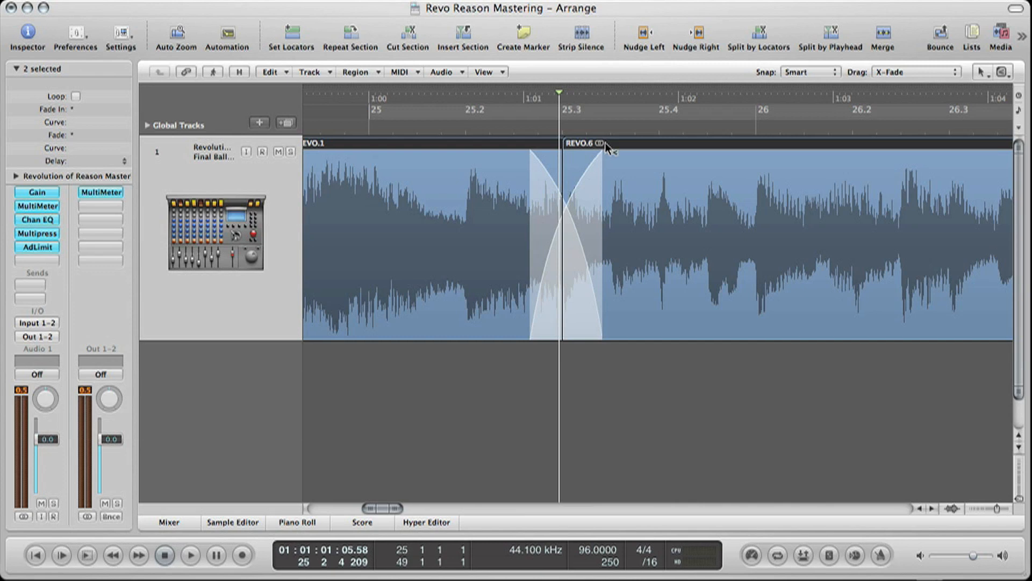
Try the boundary between REVO.1 and REVO.6 at about bar 26.2, toggling the change with undo and redo.
{"action": "key", "text": "ctrl+Left"}
{"action": "key", "text": "ctrl+Left"}
{"action": "key", "text": "ctrl+Left"}
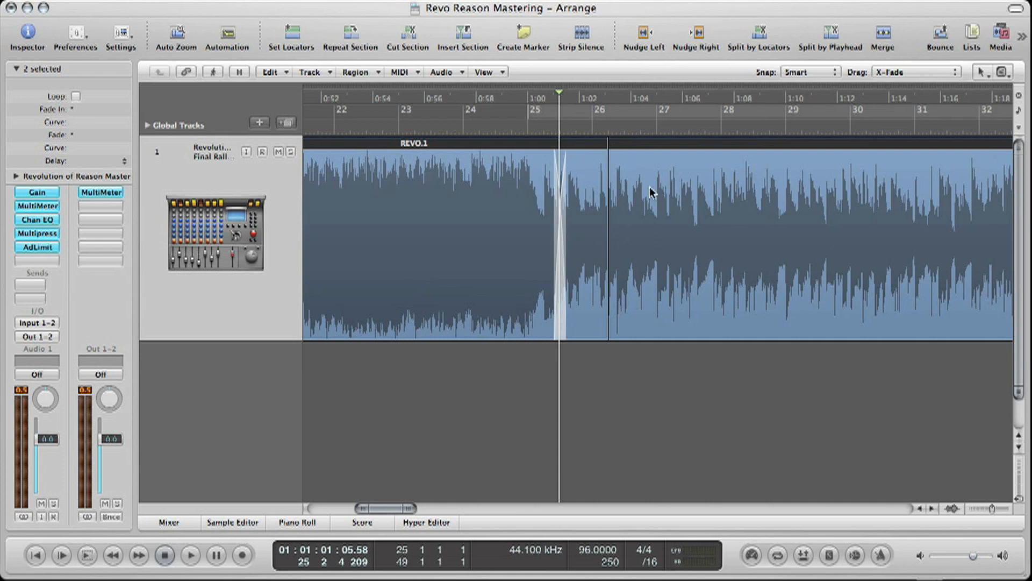
{"action": "key", "text": "super+z"}
{"action": "key", "text": "shift+super+z"}
{"action": "key", "text": "super+z"}
Play the transition from REVO.1 to REVO.6 around bar 26.2, starting just before bar 26.
{"action": "left_click", "coordinate": [605, 132]}
{"action": "key", "text": "ctrl+Right"}
{"action": "key", "text": "ctrl+Right"}
{"action": "key", "text": "ctrl+Right"}
{"action": "key", "text": "ctrl+Right"}
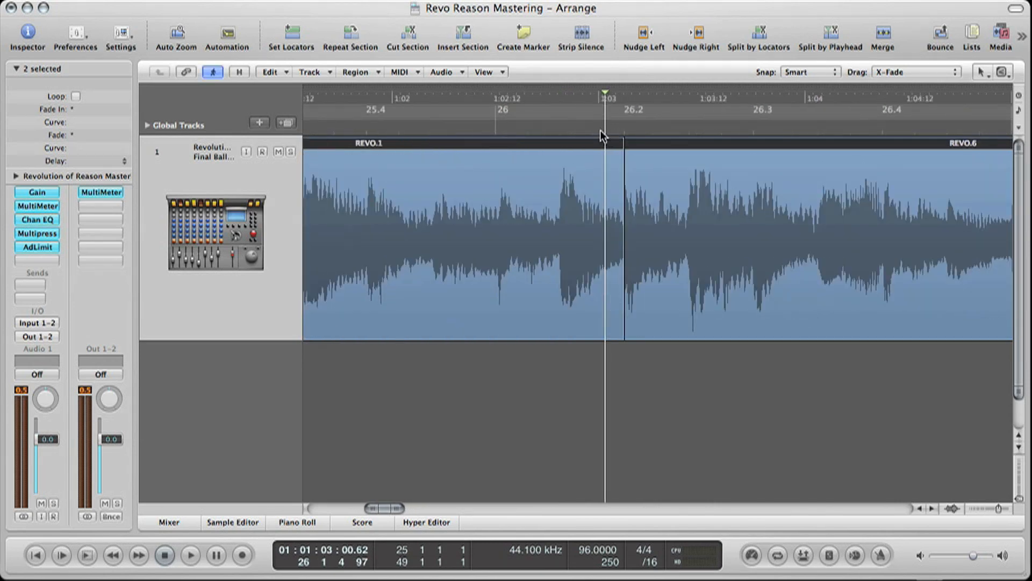
{"action": "left_click", "coordinate": [468, 131]}
{"action": "key", "text": "space"}
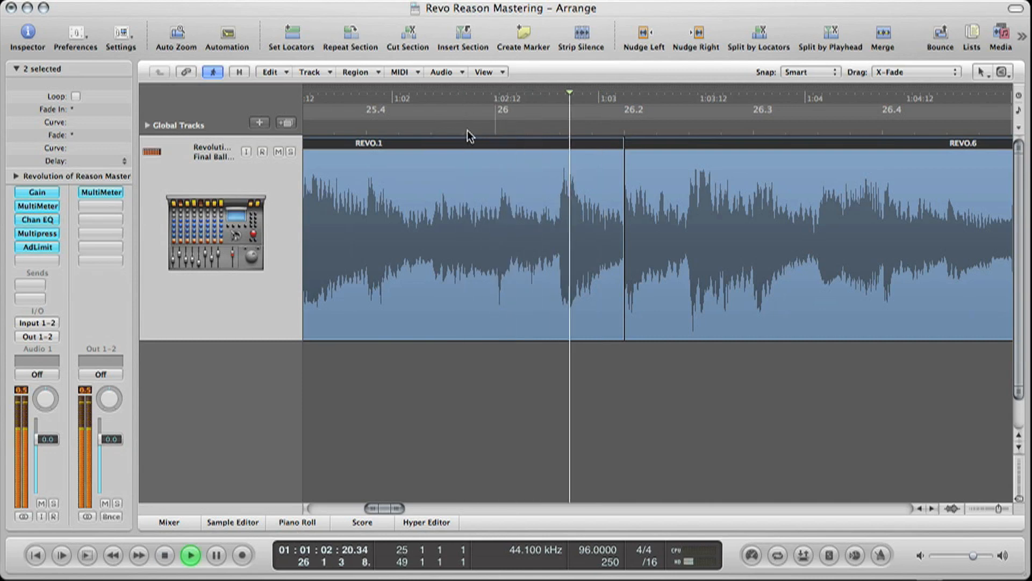
{"action": "key", "text": "space"}
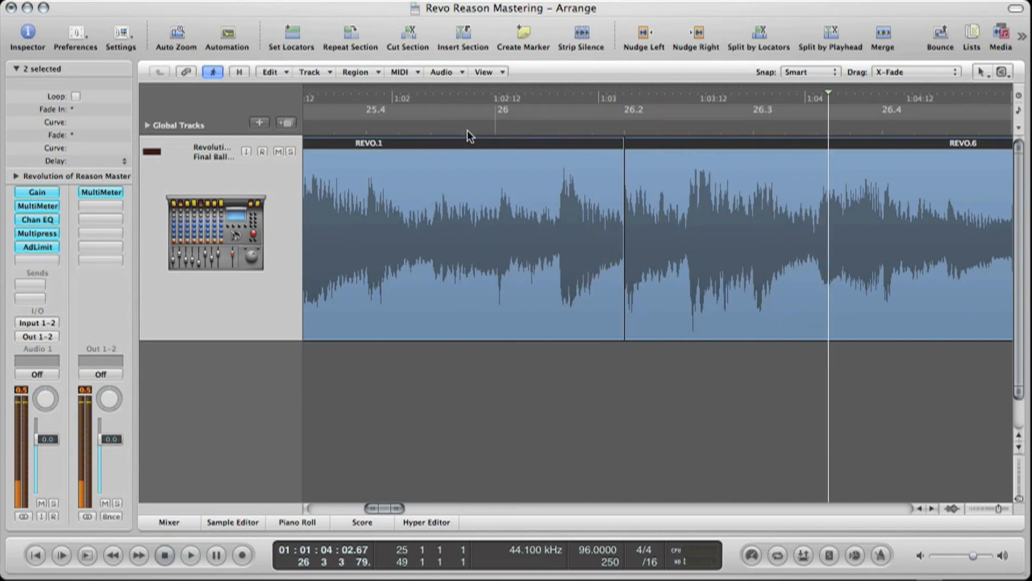
Undo the boundary change to bring REVO.6's start back to bar 25.3, redoing and undoing it once to compare.
{"action": "key", "text": "ctrl+Left"}
{"action": "key", "text": "ctrl+Left"}
{"action": "key", "text": "ctrl+Left"}
{"action": "scroll", "coordinate": [470, 136], "scroll_direction": "left", "scroll_amount": 5}
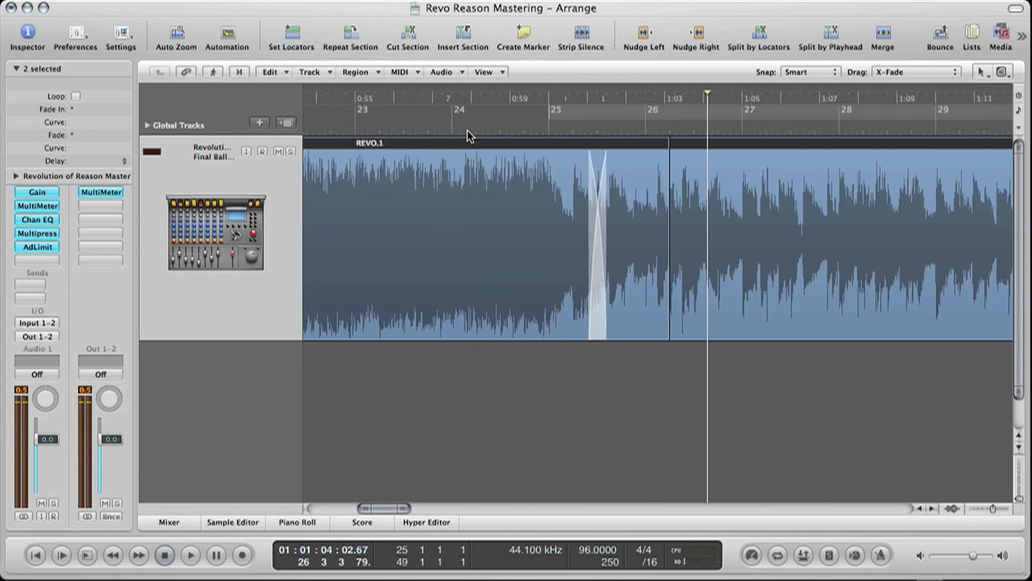
{"action": "key", "text": "super+z"}
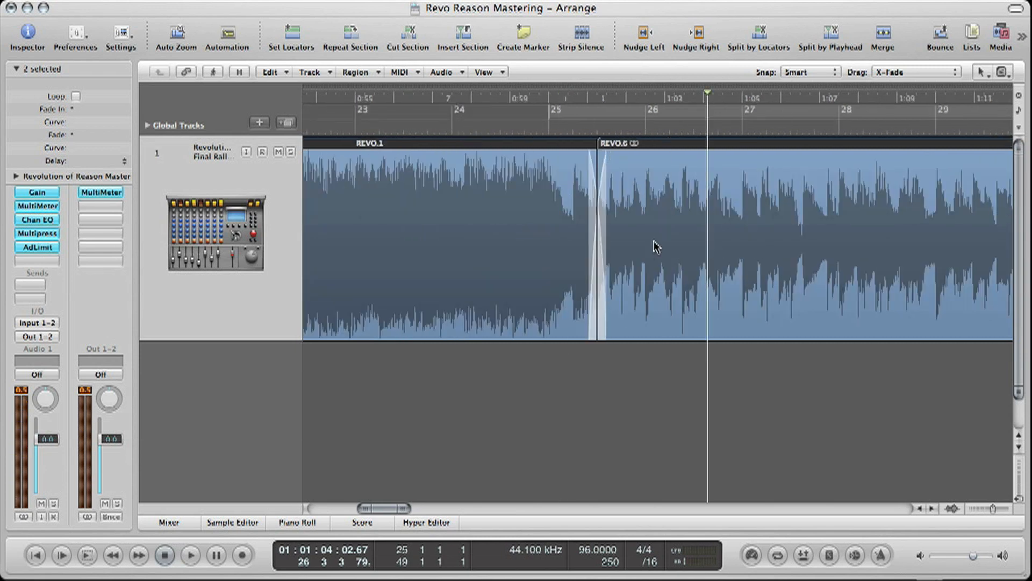
{"action": "key", "text": "super+shift+z"}
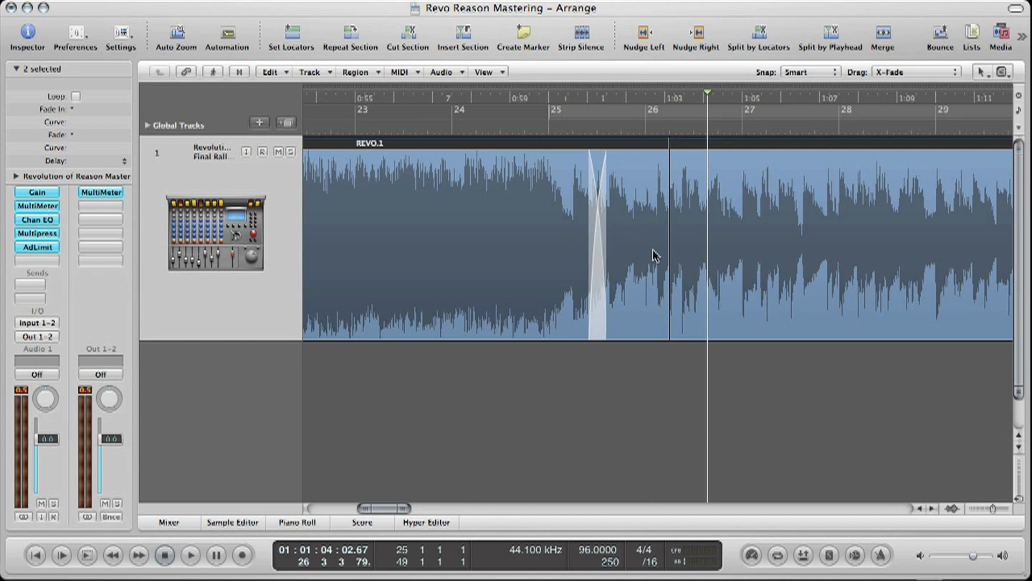
{"action": "key", "text": "super+z"}
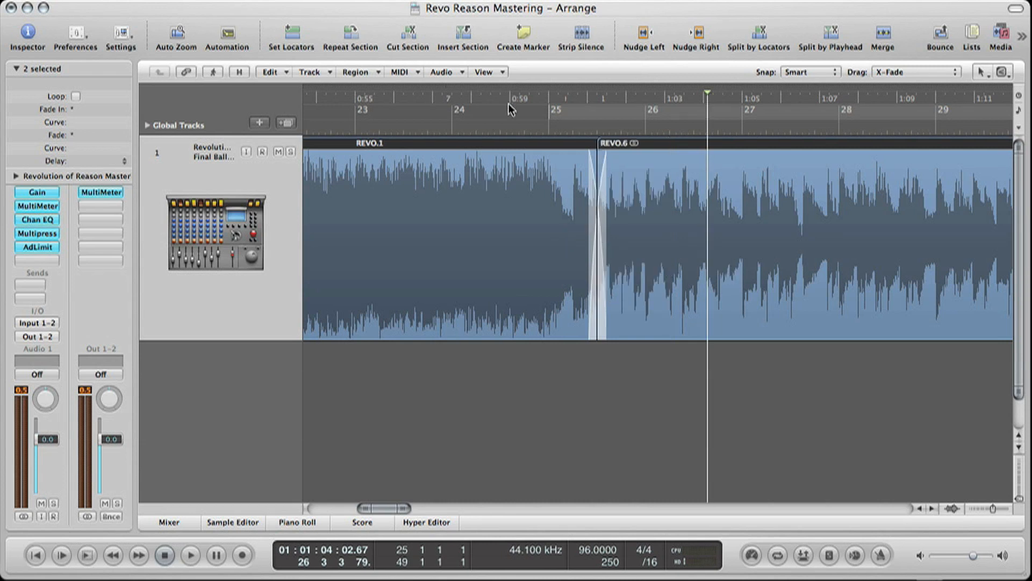
Place the playhead at bar 25, review the Drag mode options while keeping X-Fade, and view both regions in full.
{"action": "left_click", "coordinate": [550, 133]}
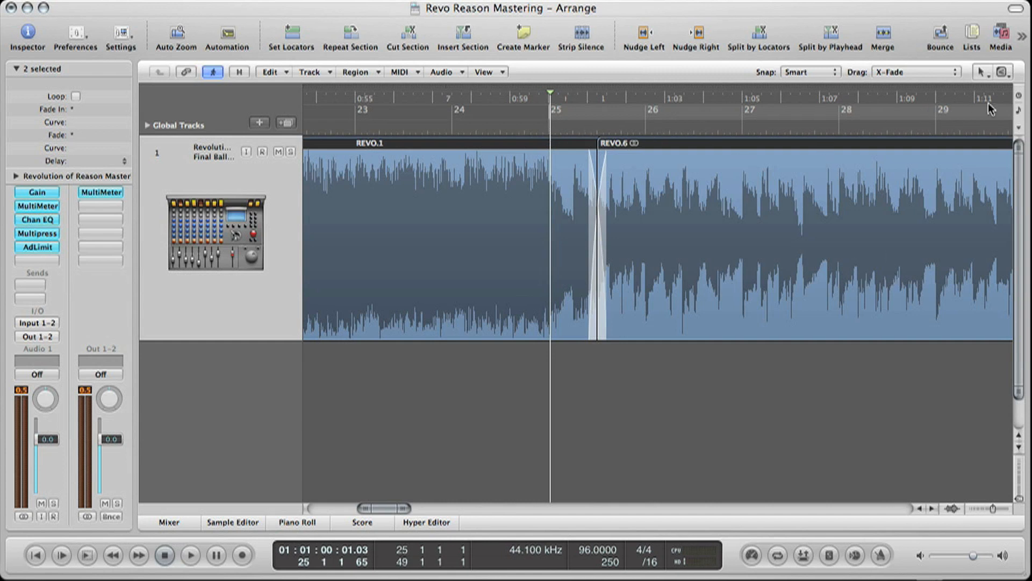
{"action": "left_click", "coordinate": [932, 77]}
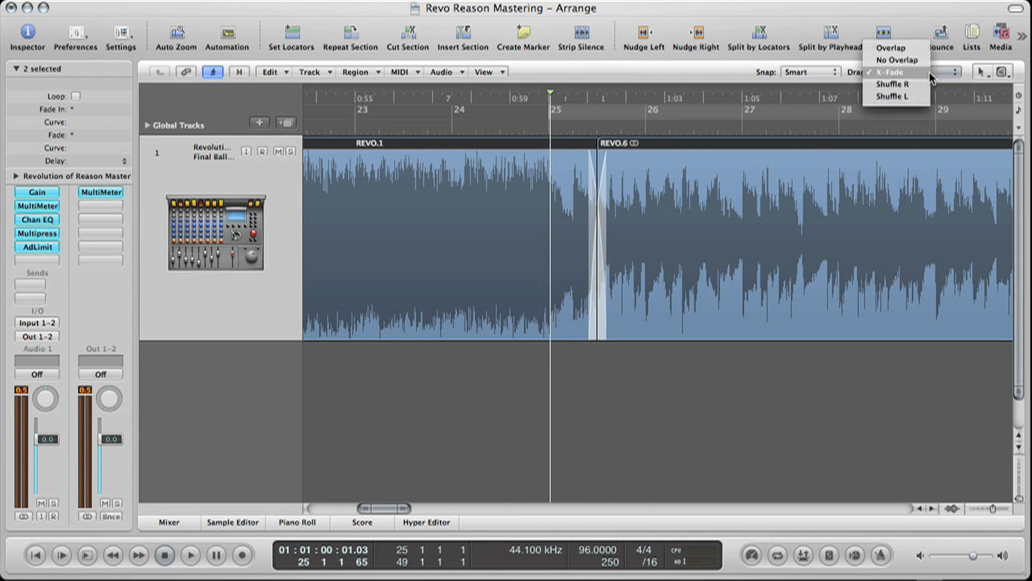
{"action": "left_click", "coordinate": [640, 75]}
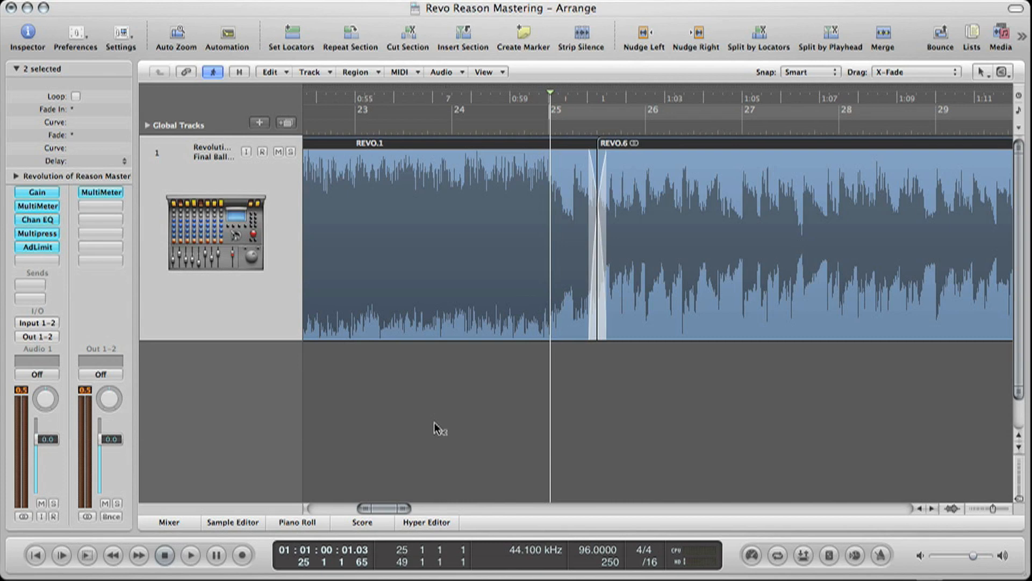
{"action": "key", "text": "z"}
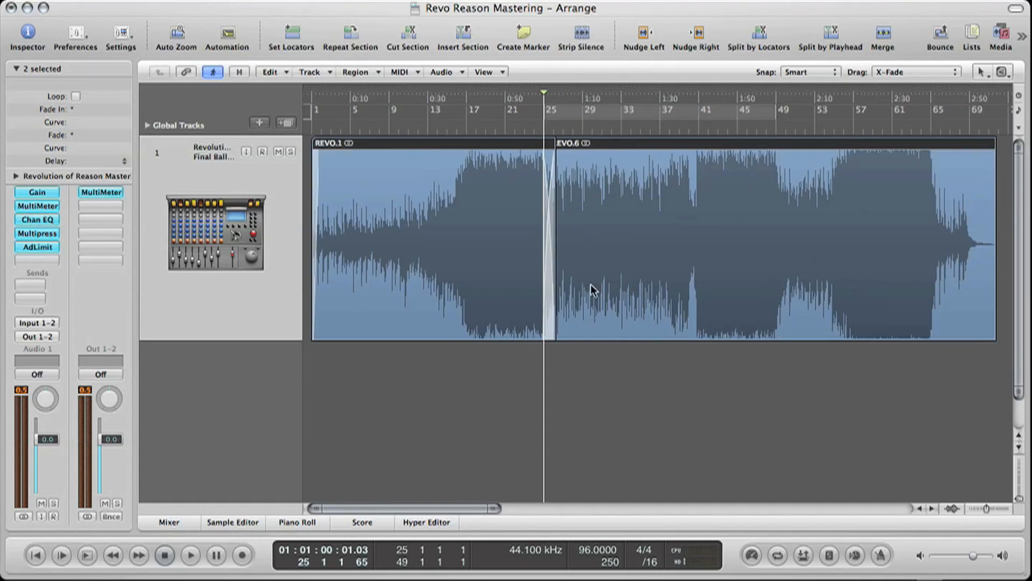